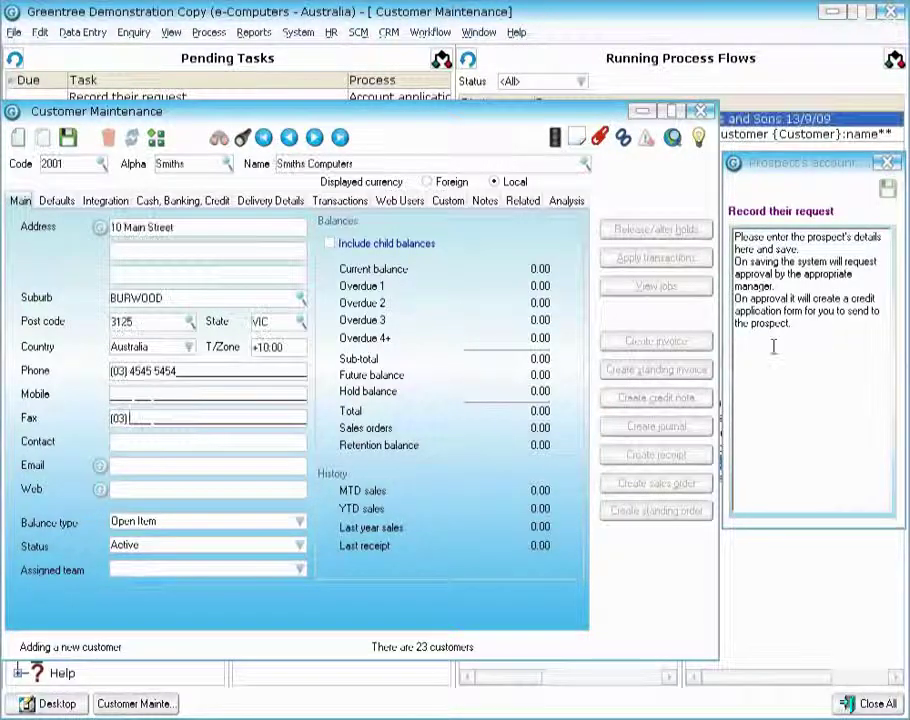
# Enter the fax number and contact's full name for the new customer Smiths Computers and save the record
pyautogui.write('45455455')
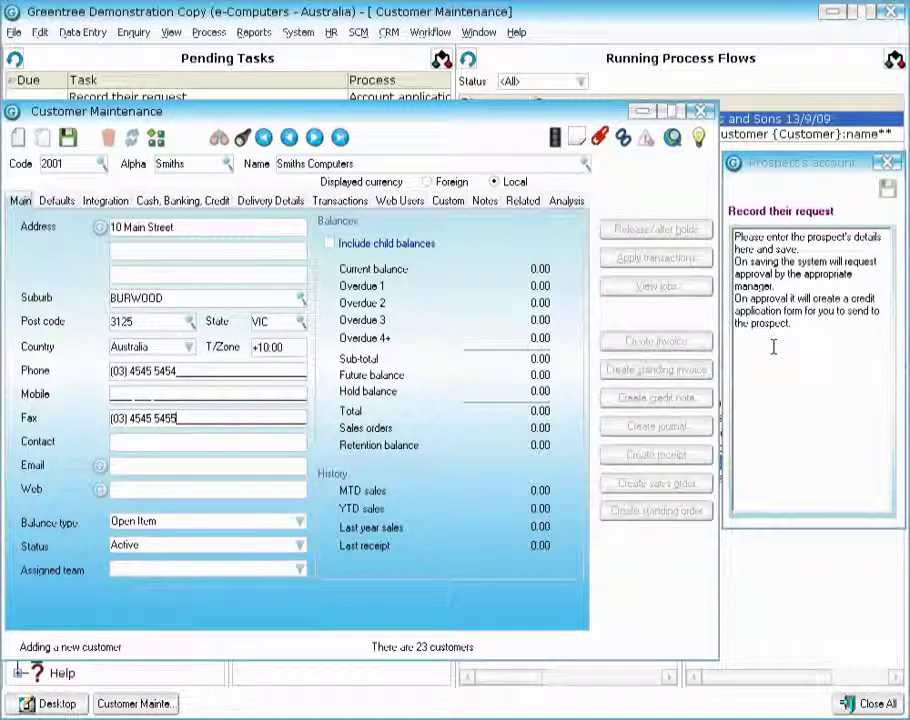
pyautogui.write('Wil')
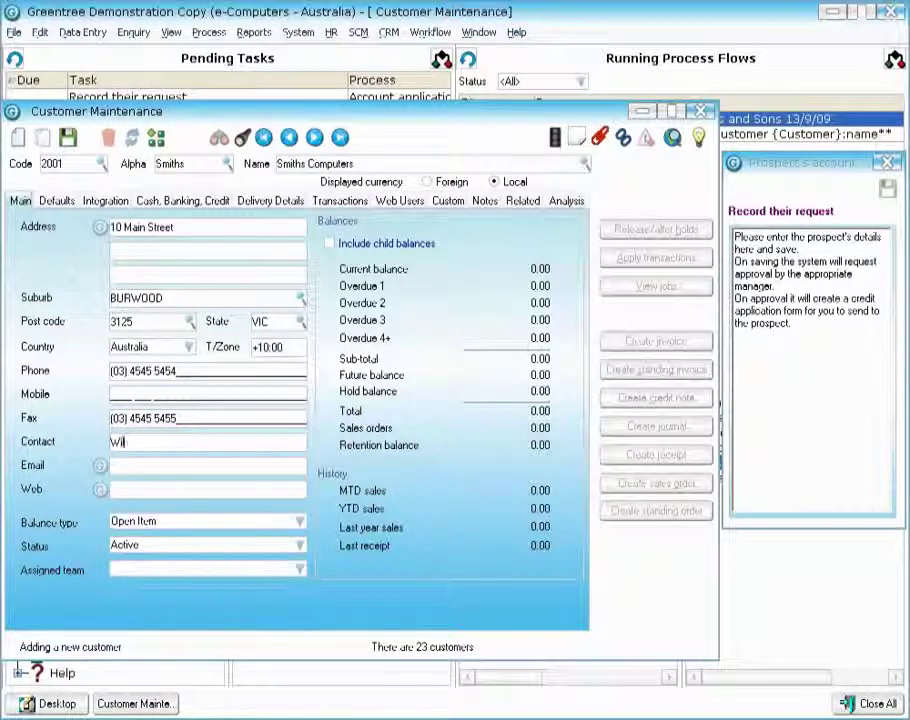
pyautogui.write('ma Smith')
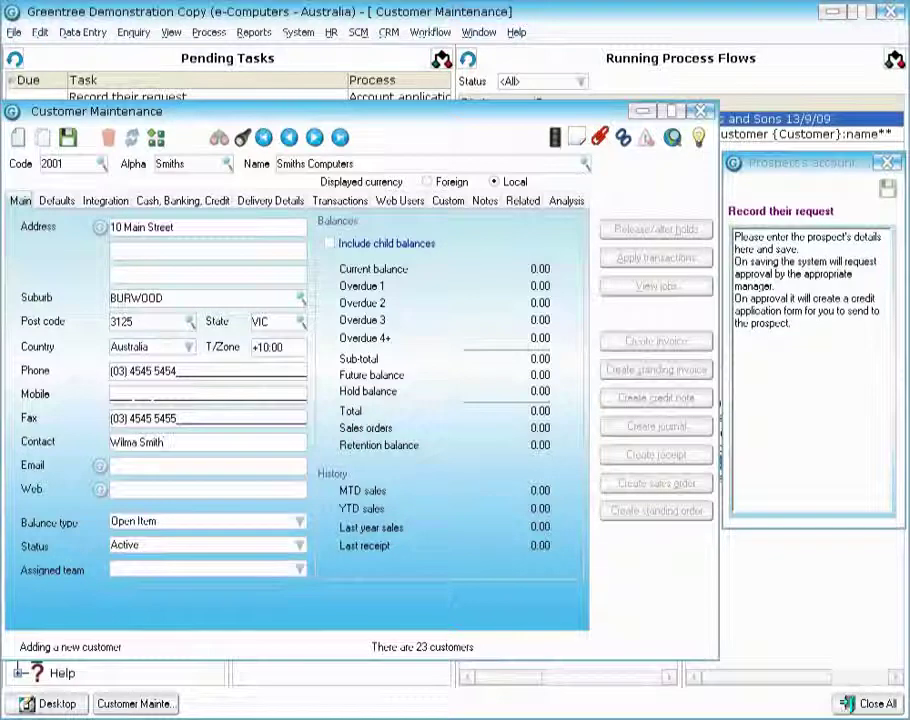
pyautogui.click(69, 139)
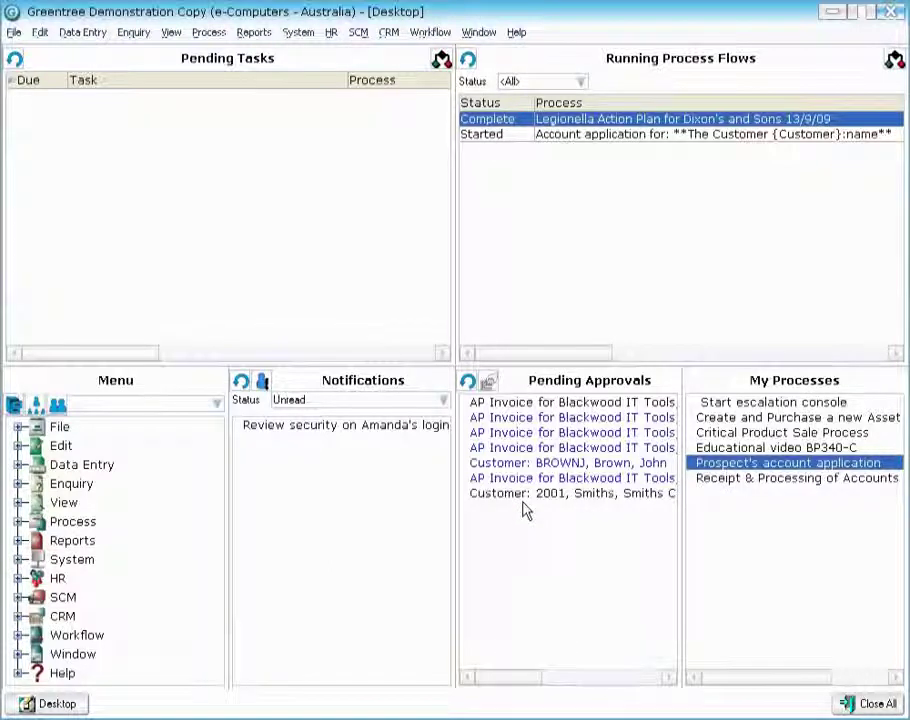
# Open the Smiths Computers customer record from the pending approvals and check its account status
pyautogui.rightClick(521, 494)
pyautogui.click(622, 543)
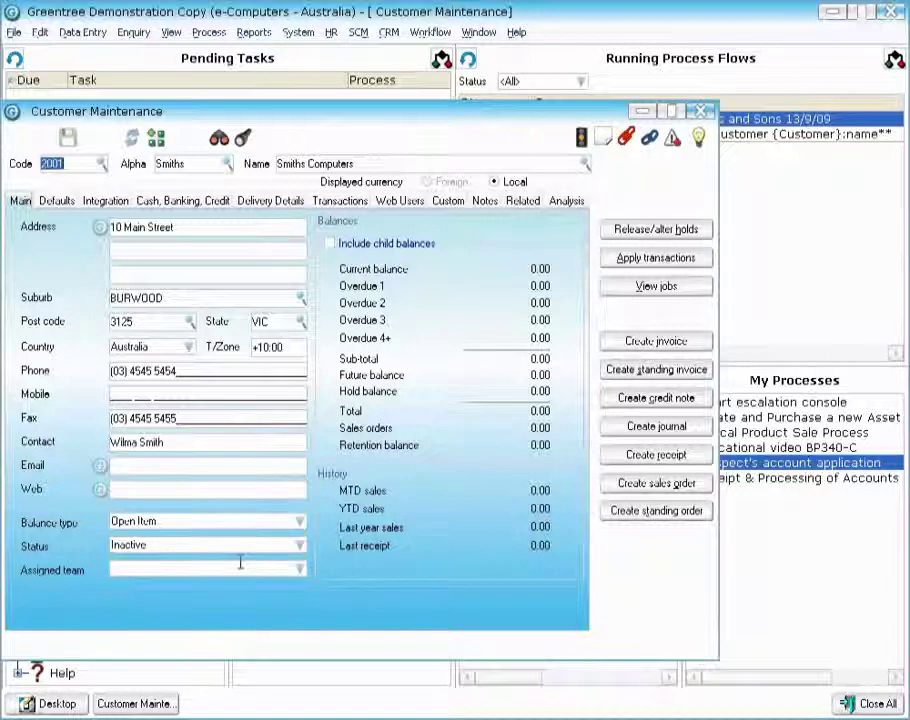
pyautogui.click(161, 544)
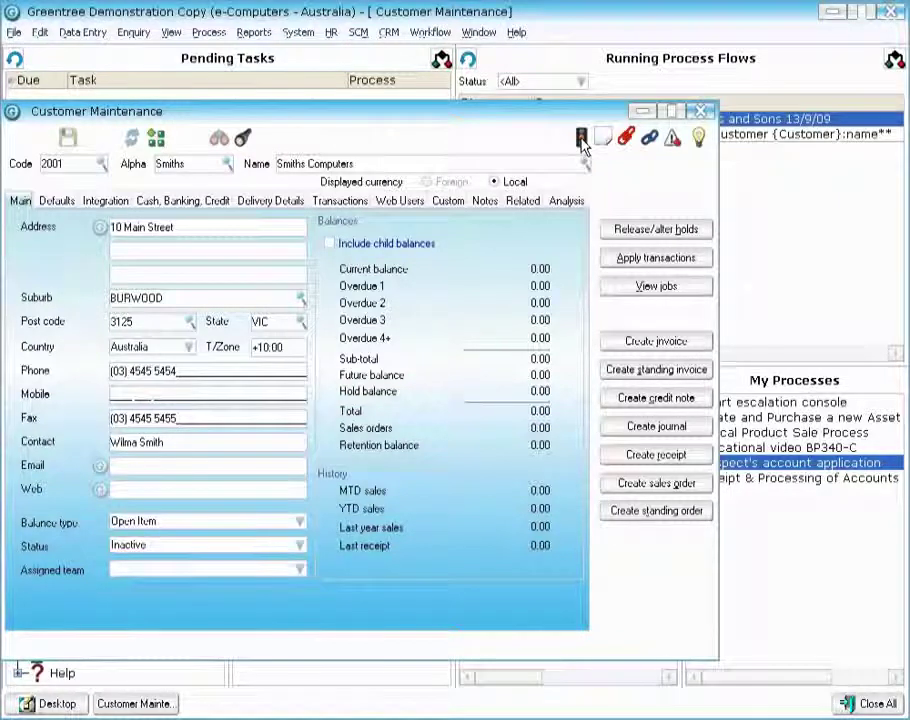
# Approve the Smiths Computers customer record, leaving the approval narration blank
pyautogui.click(582, 140)
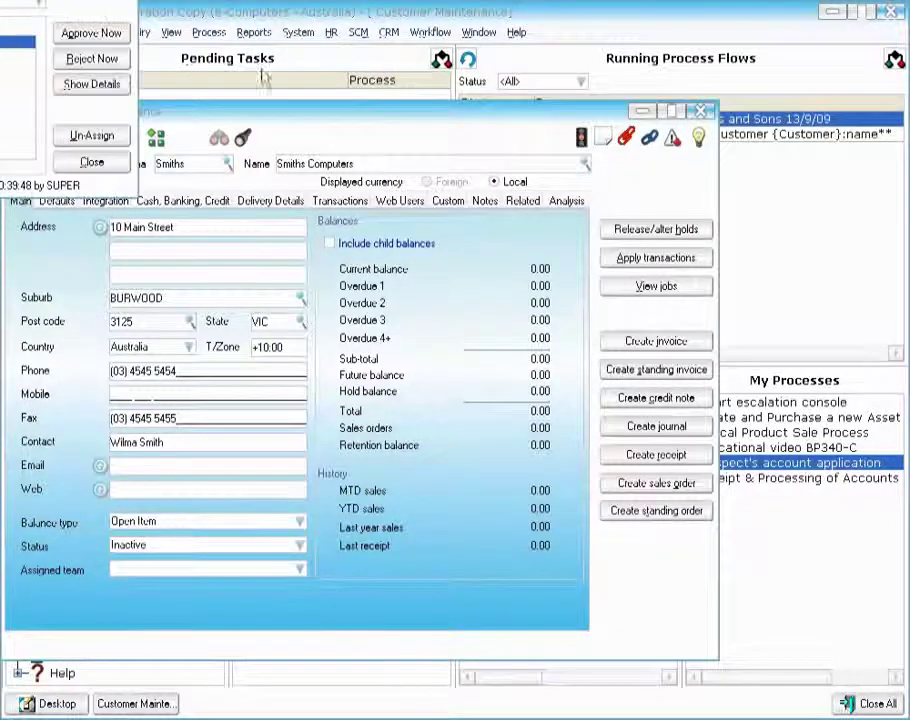
pyautogui.click(96, 36)
pyautogui.click(398, 453)
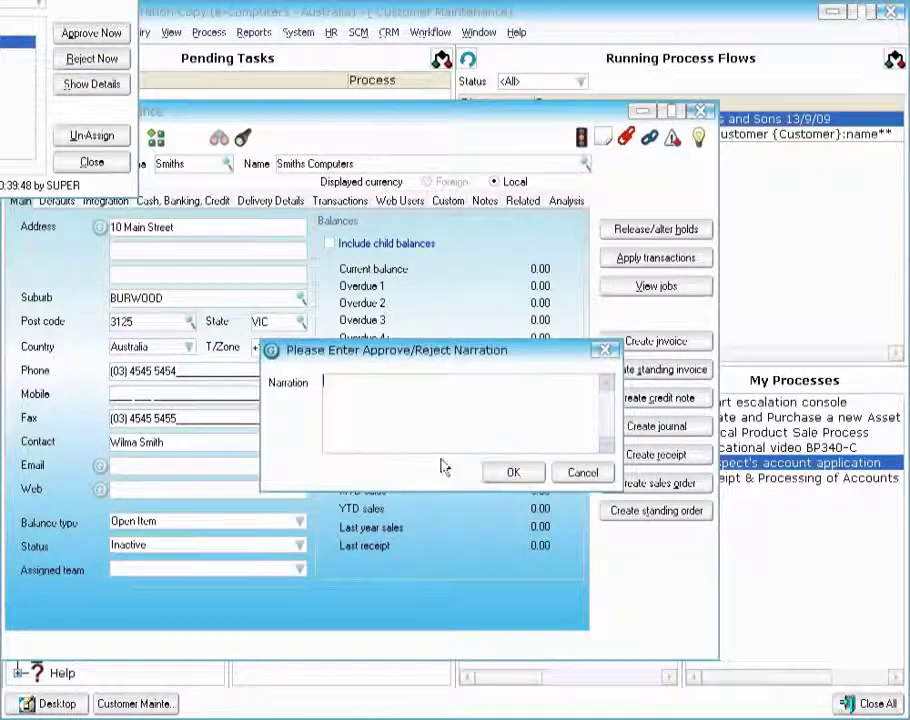
pyautogui.click(514, 473)
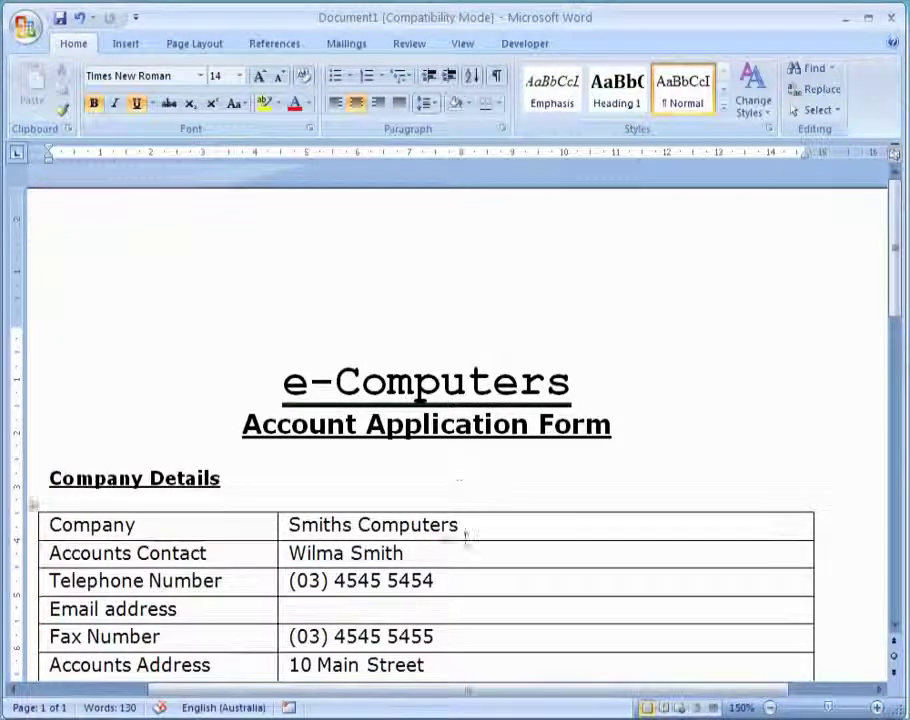
# Review the generated Account Application Form in Word, from the company details through the trade references
pyautogui.scroll(-1, 475, 535)
pyautogui.scroll(-1, 475, 535)
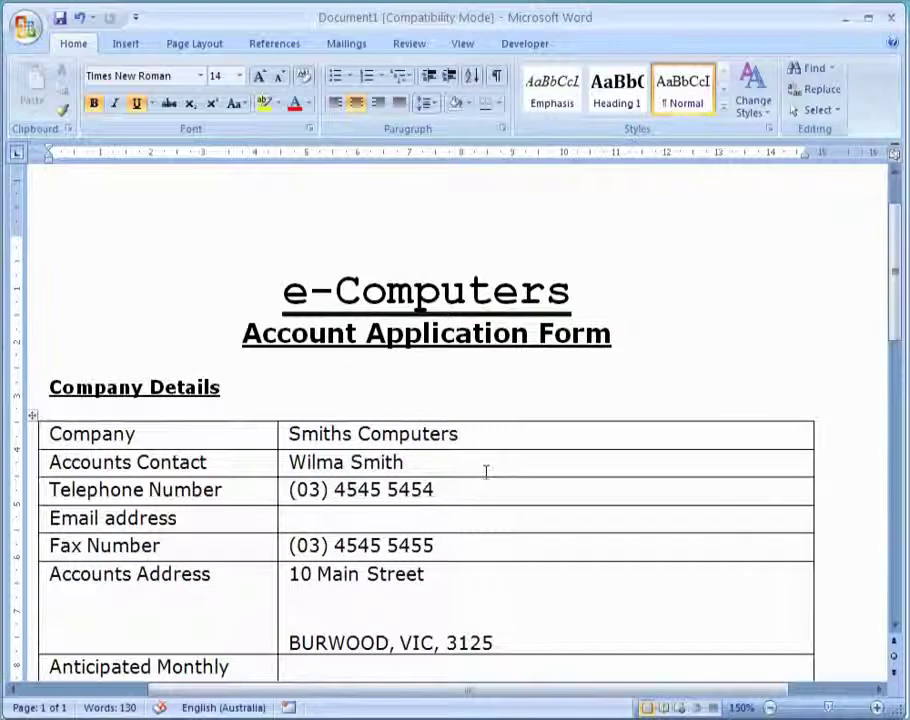
pyautogui.scroll(-9, 486, 472)
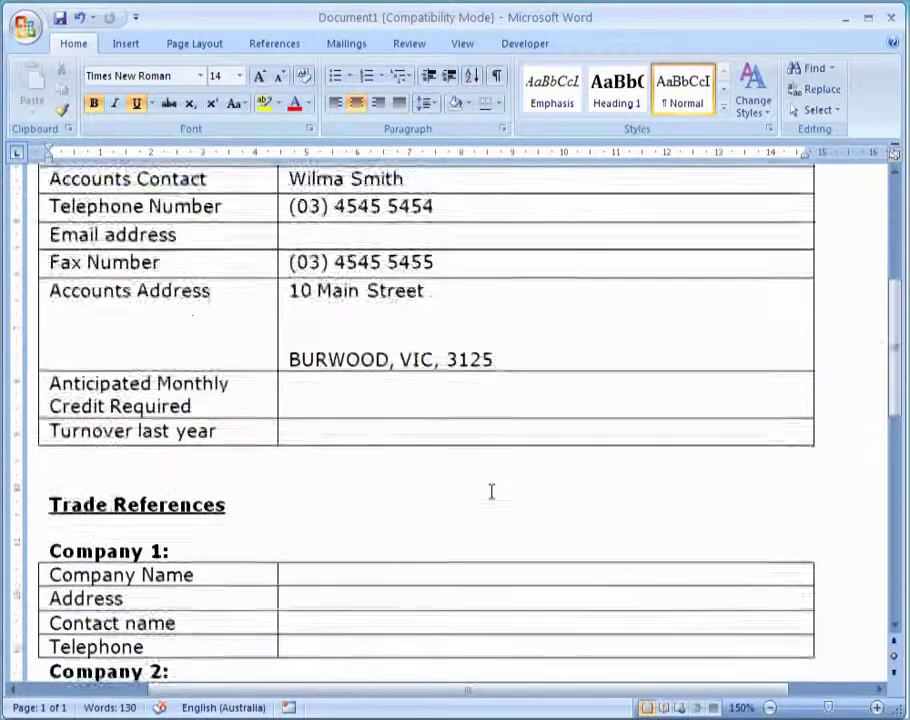
pyautogui.scroll(-3, 491, 491)
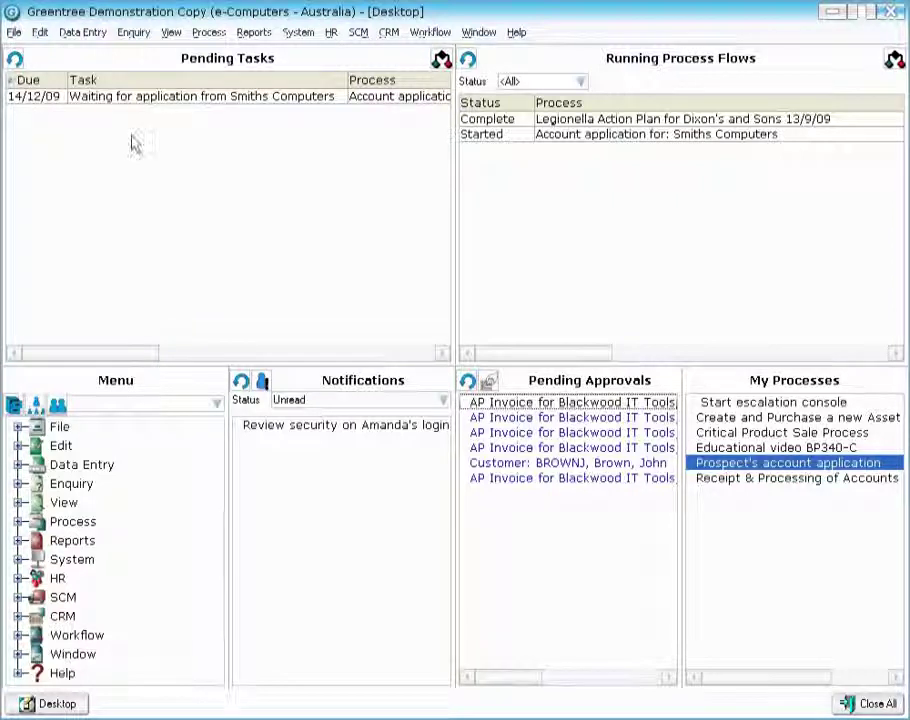
# Mark the task waiting for the Smiths Computers application as complete and answer Yes to whether they pass the criteria
pyautogui.rightClick(153, 97)
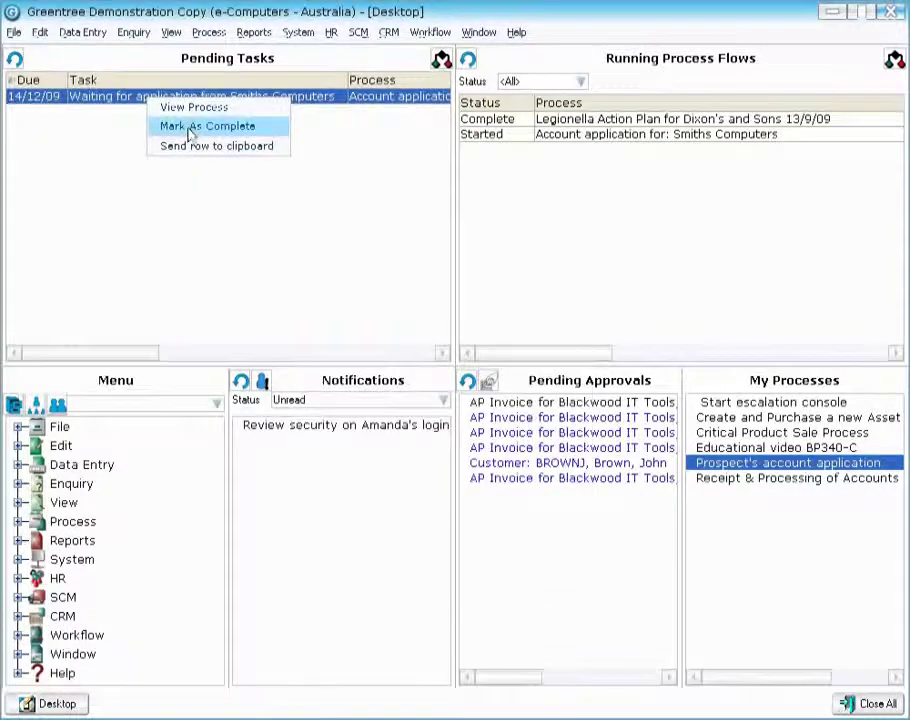
pyautogui.click(190, 128)
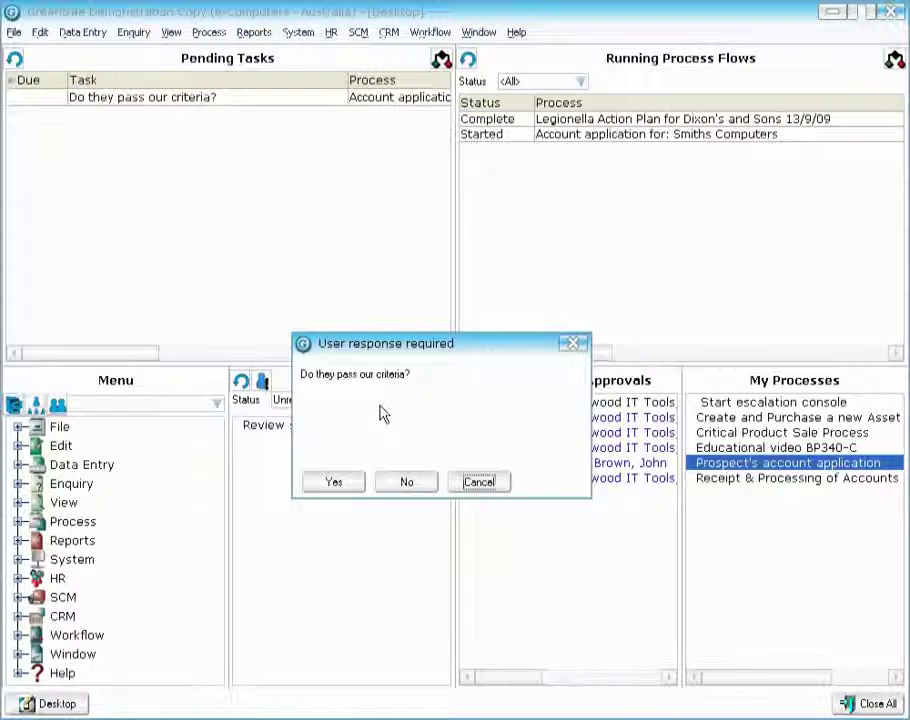
pyautogui.click(347, 486)
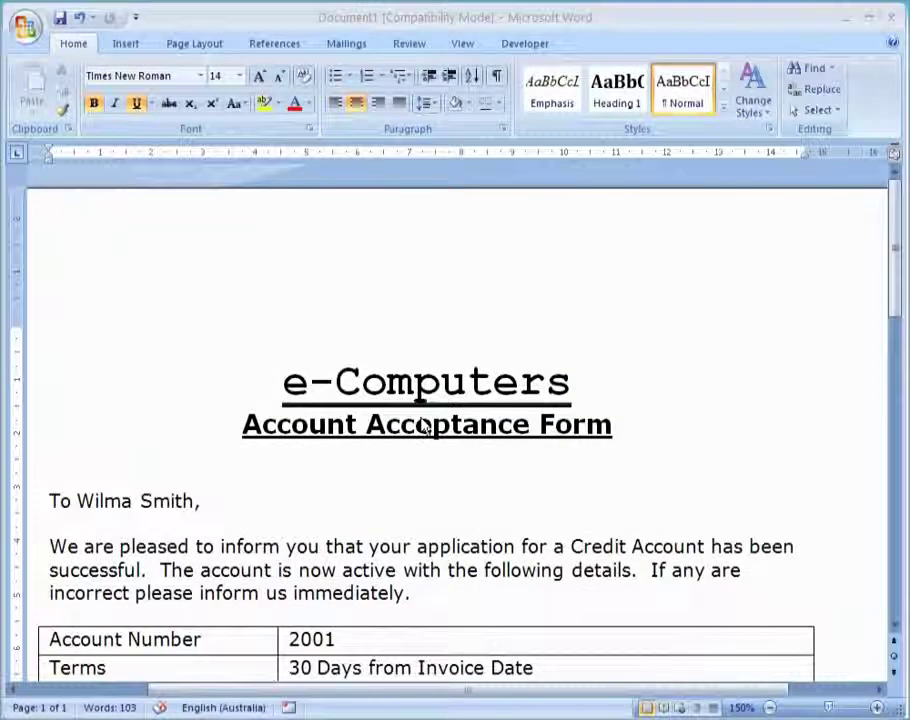
# Review the generated Account Acceptance Form in Word, including its terms, credit limit and company details
pyautogui.scroll(-3, 414, 487)
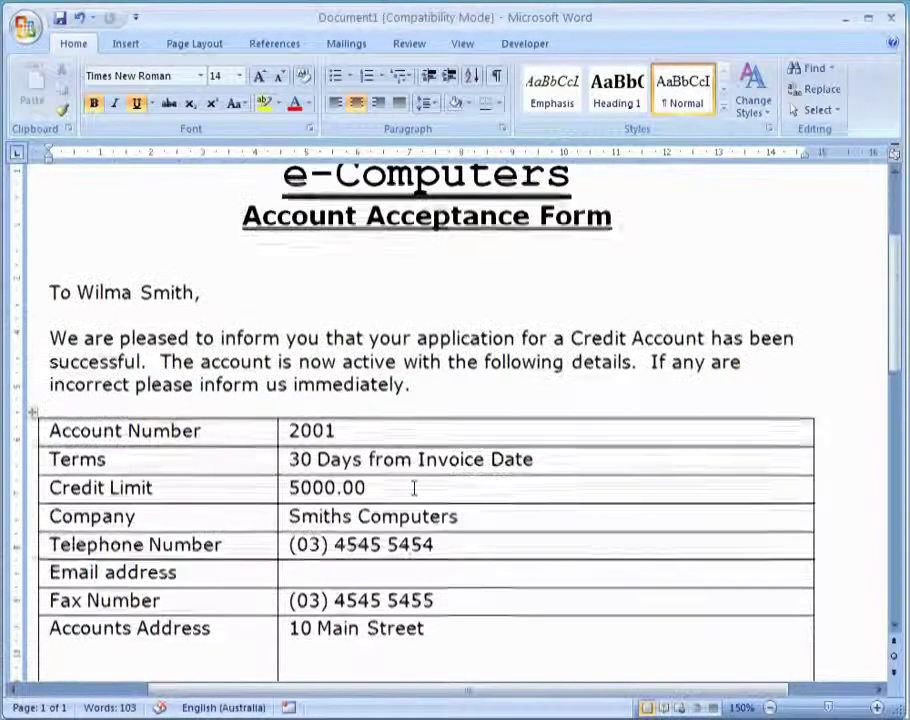
pyautogui.scroll(-1, 414, 487)
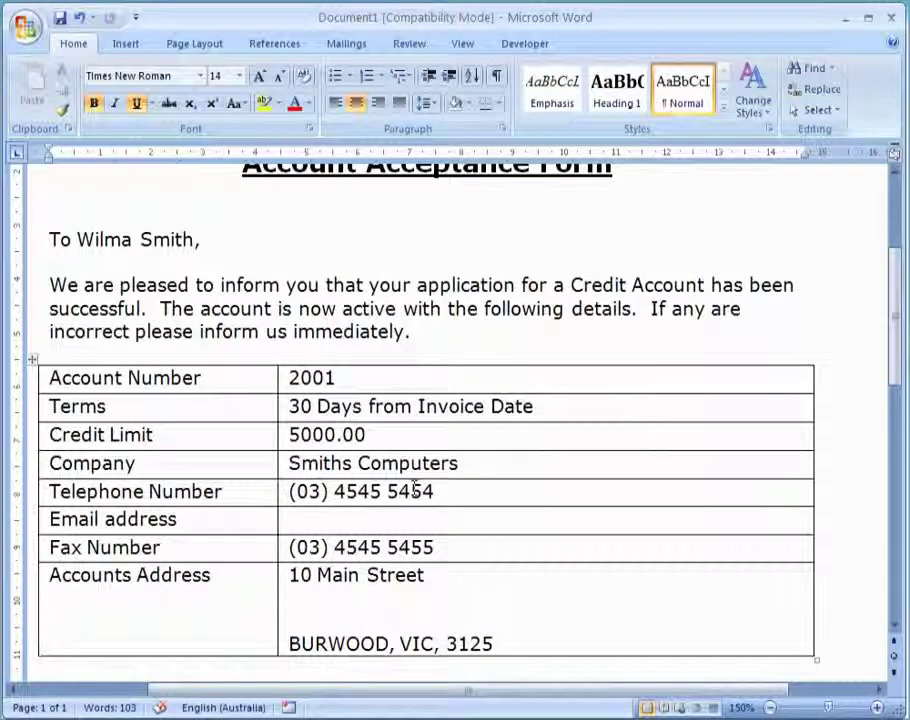
pyautogui.scroll(-1, 414, 487)
pyautogui.scroll(-1, 418, 487)
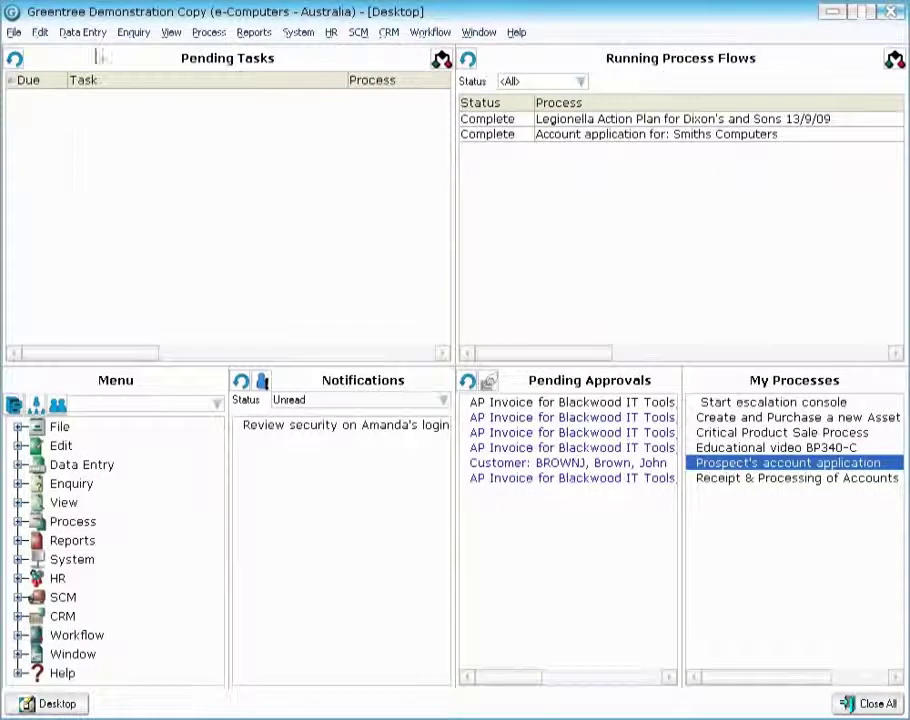
# Open Customer Maintenance and display the last customer record, Smiths Computers
pyautogui.click(88, 35)
pyautogui.moveTo(142, 69)
pyautogui.click(264, 69)
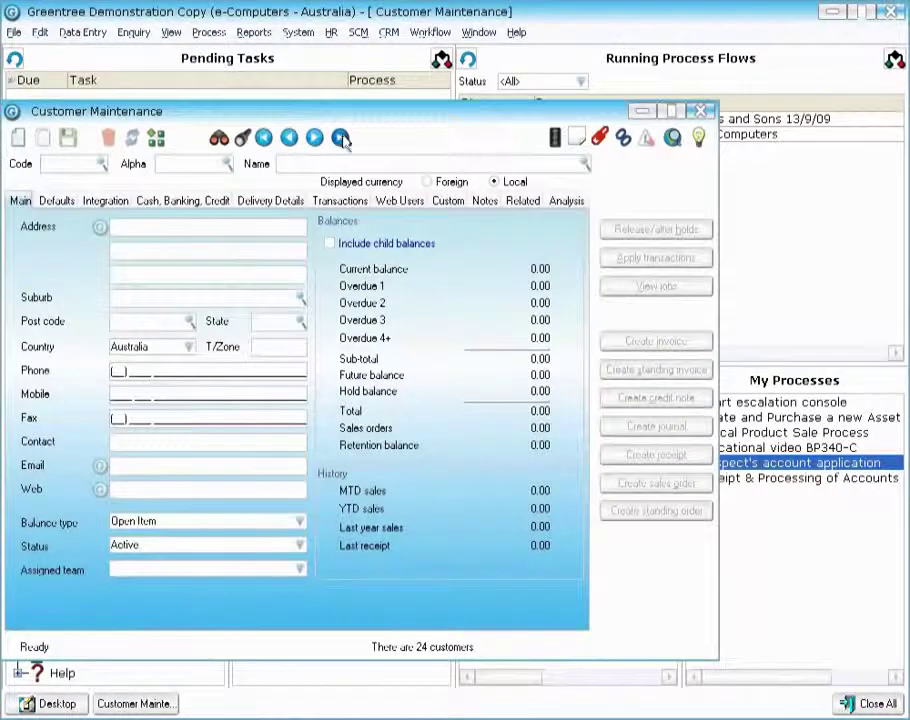
pyautogui.click(339, 137)
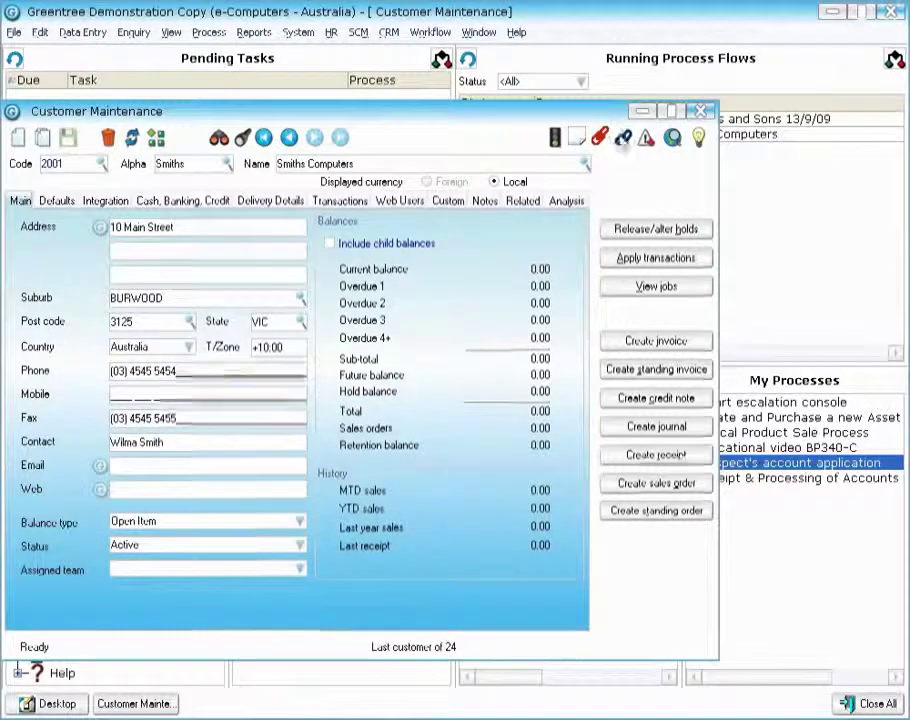
pyautogui.click(622, 137)
pyautogui.doubleClick(290, 388)
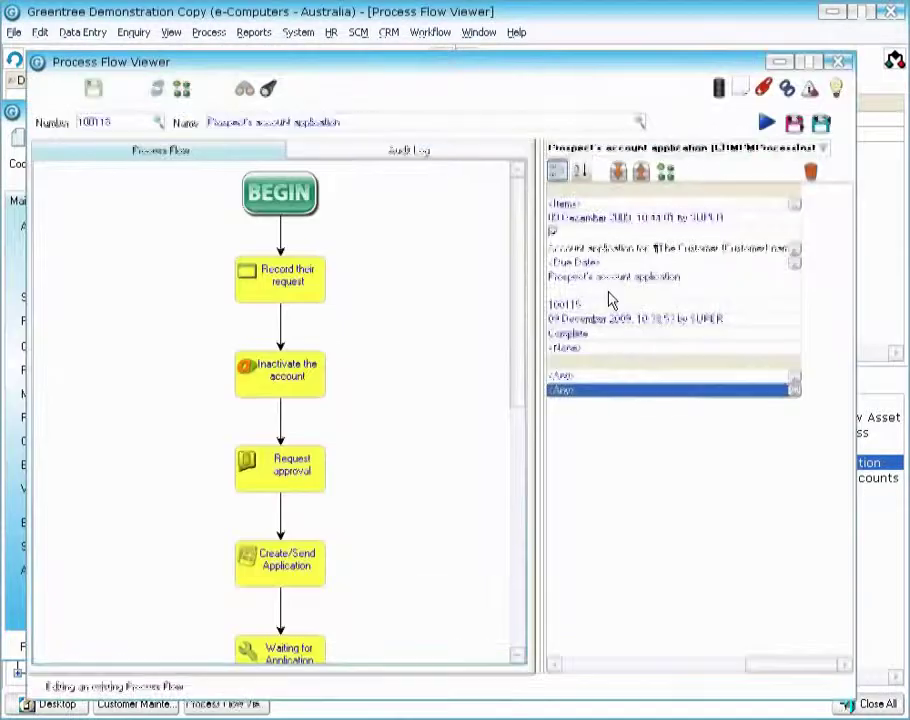
pyautogui.moveTo(521, 290); pyautogui.dragTo(524, 506)
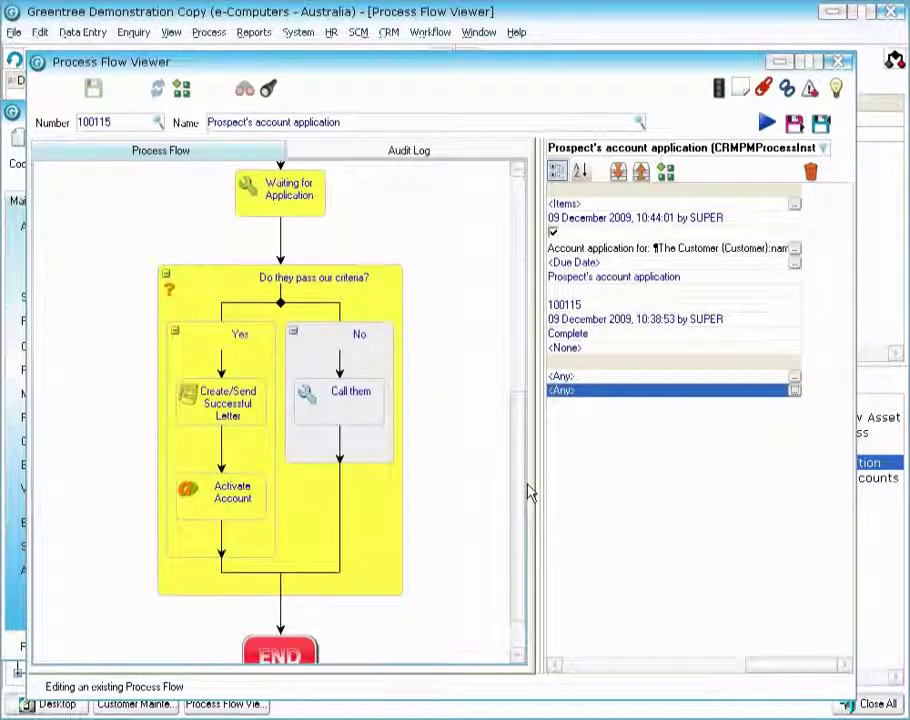
pyautogui.click(297, 198)
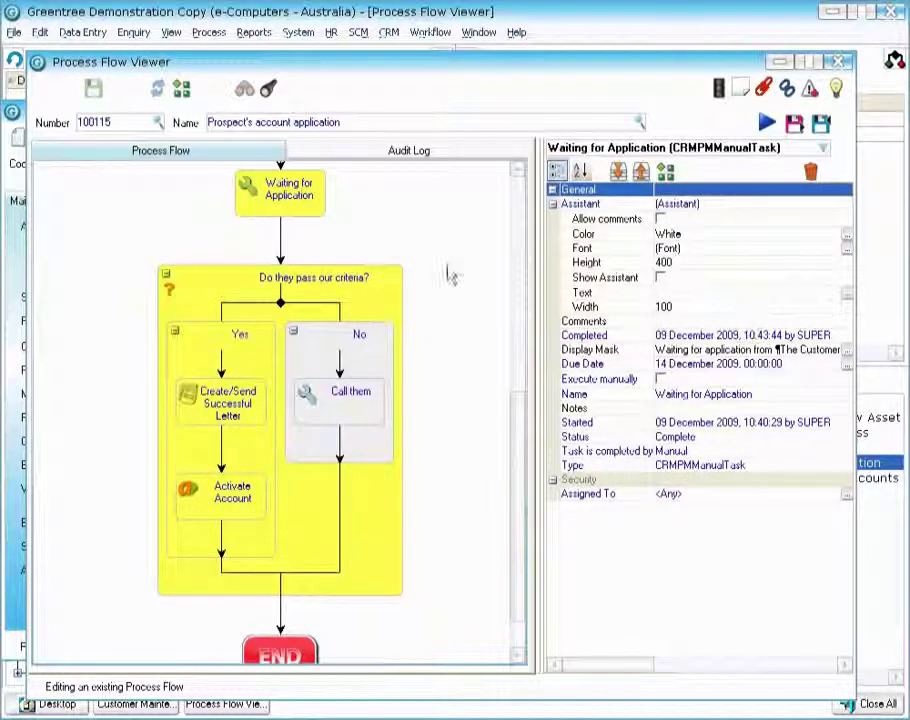
# View the process's audit log, and close the Process Flow Viewer and Customer Maintenance
pyautogui.click(403, 155)
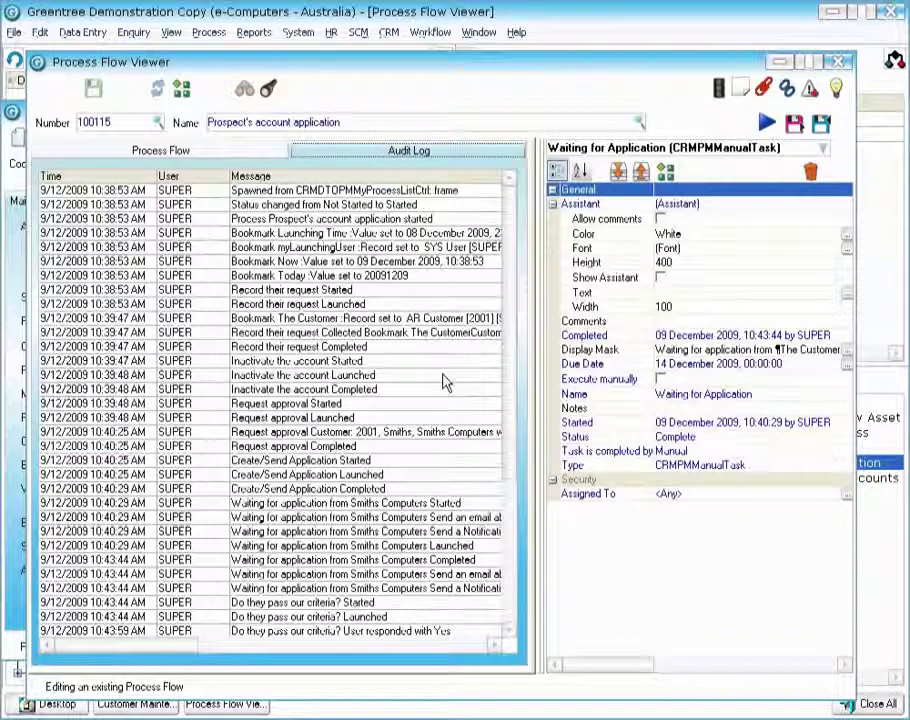
pyautogui.click(838, 61)
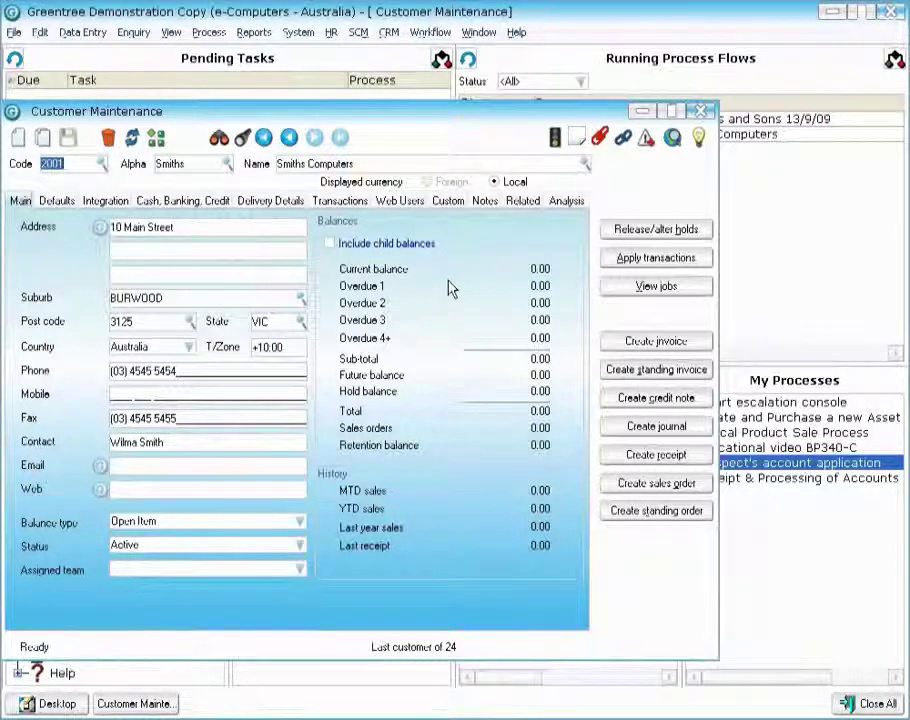
pyautogui.click(702, 111)
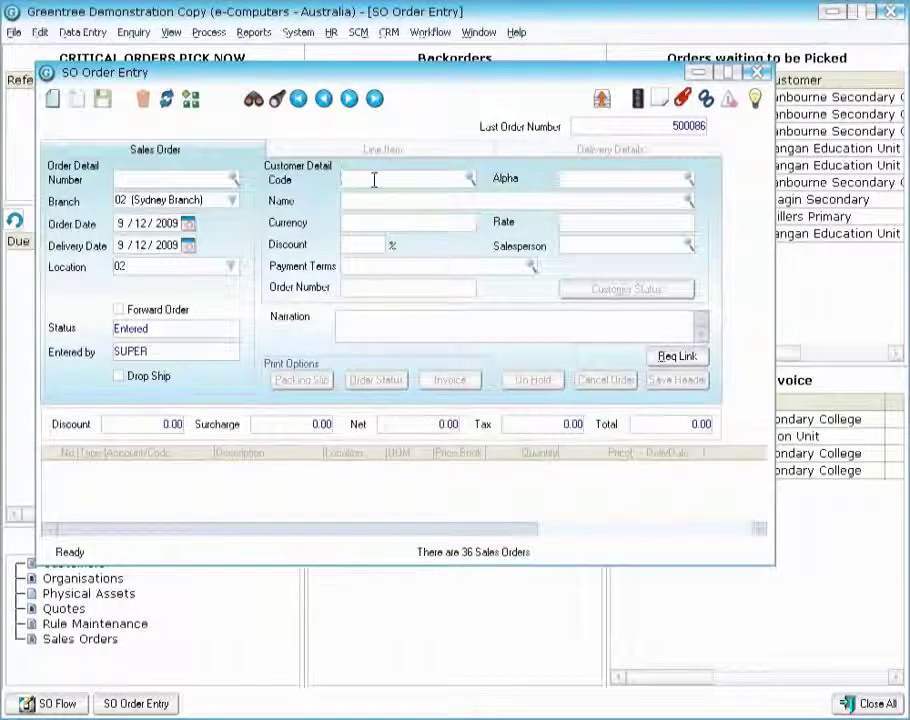
# Start a sales order for the customer Kangan Education Unit and save its header
pyautogui.click(373, 180)
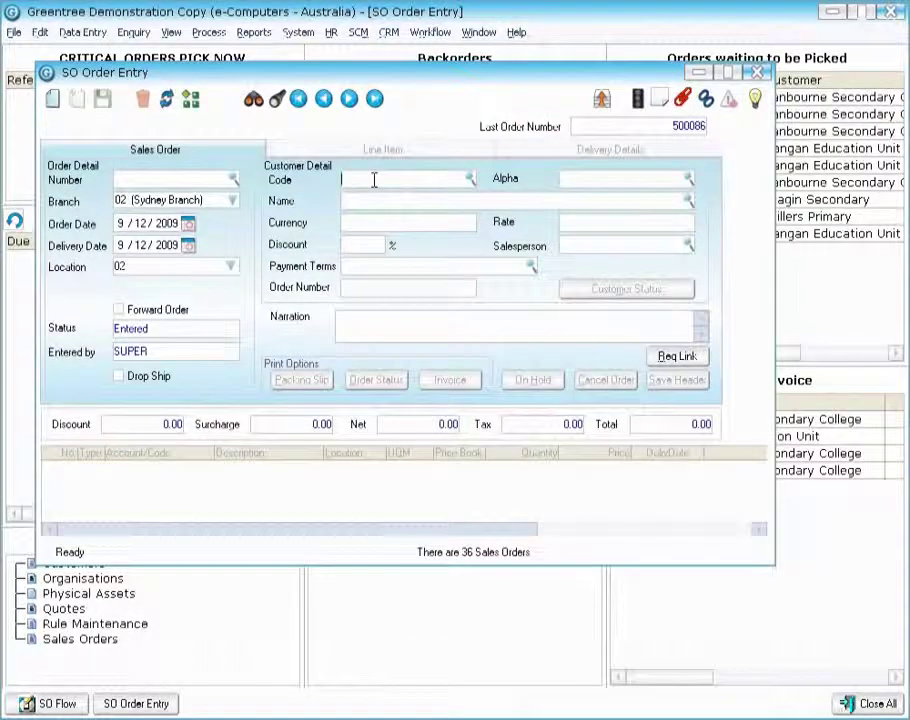
pyautogui.click(376, 198)
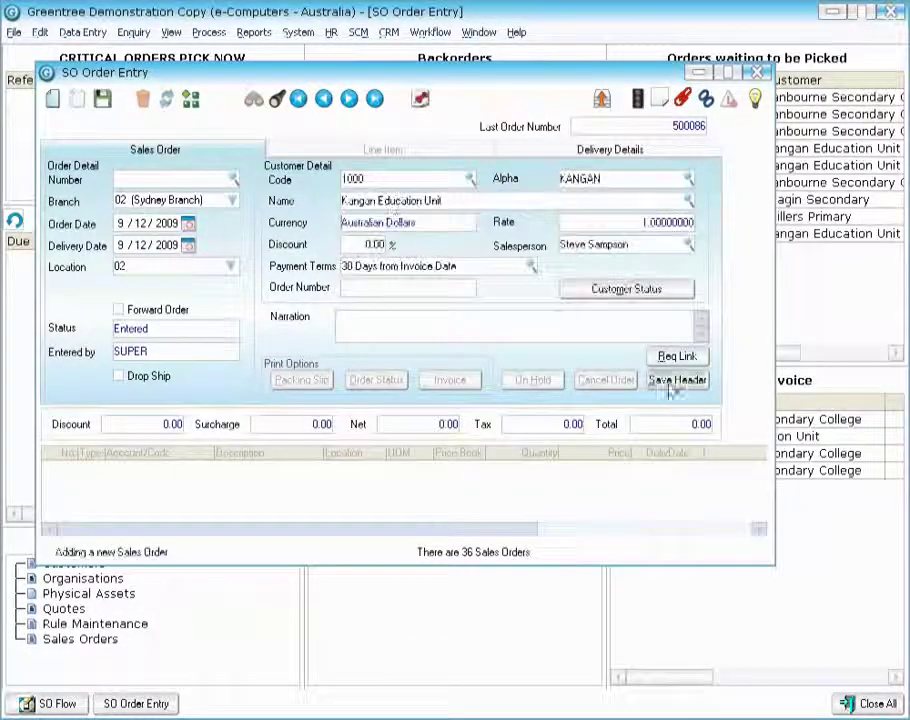
pyautogui.click(676, 380)
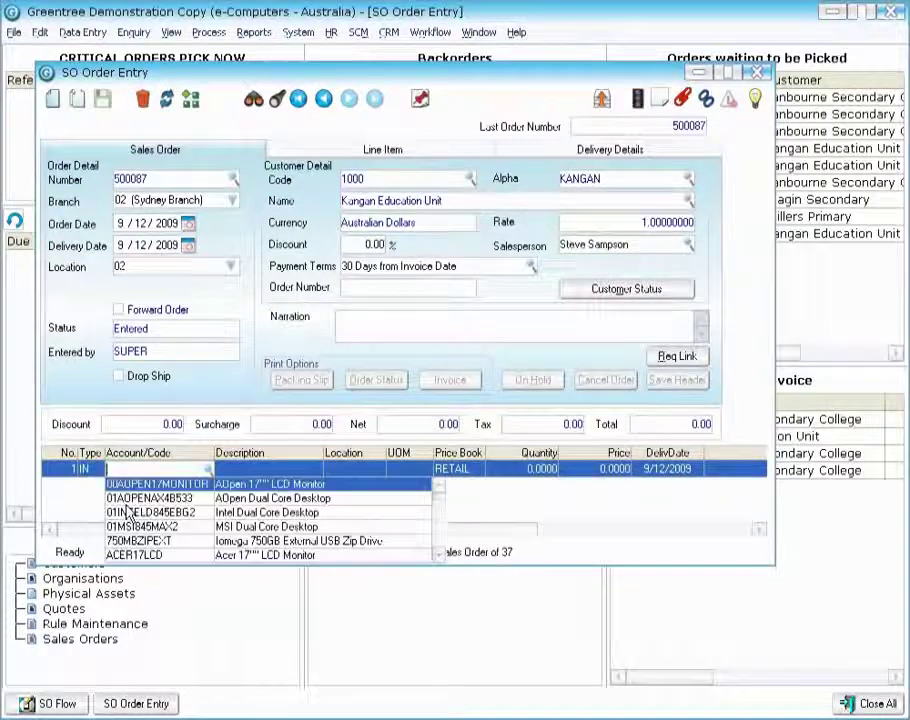
# Add a line for 2 of the AOpen 17" LCD Monitor, item 00AOPEN17MONITOR, and save the sales order
pyautogui.press('Return')
pyautogui.press('Return')
pyautogui.press('Return')
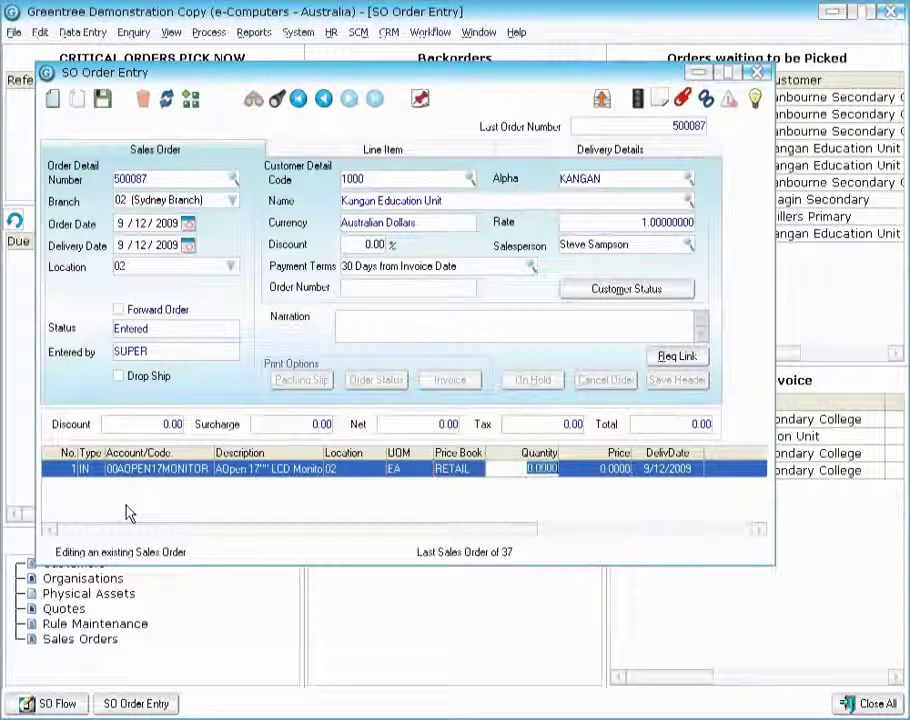
pyautogui.write('2')
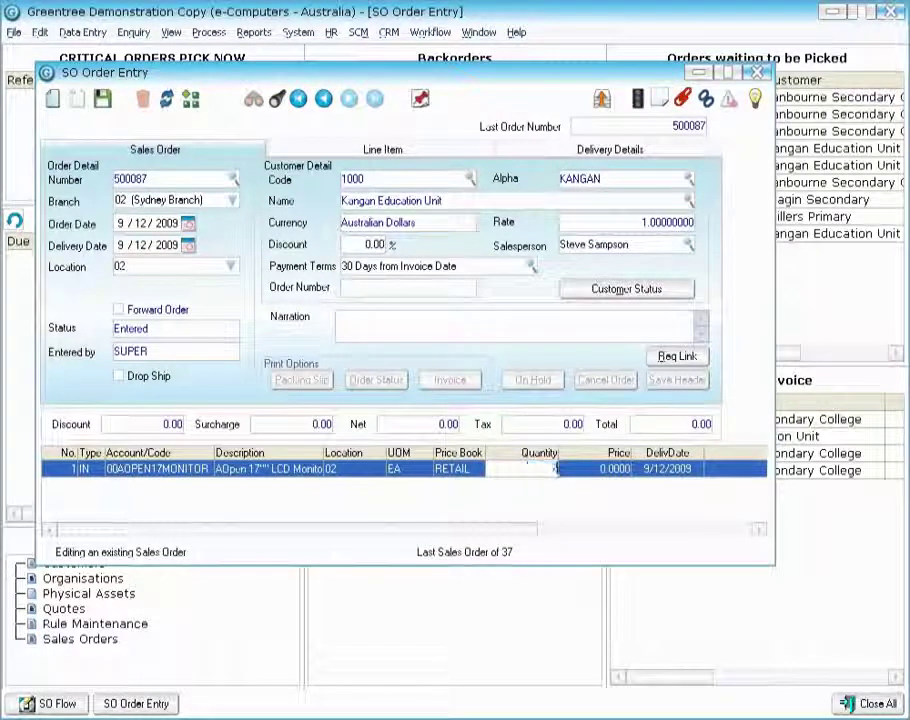
pyautogui.press('Return')
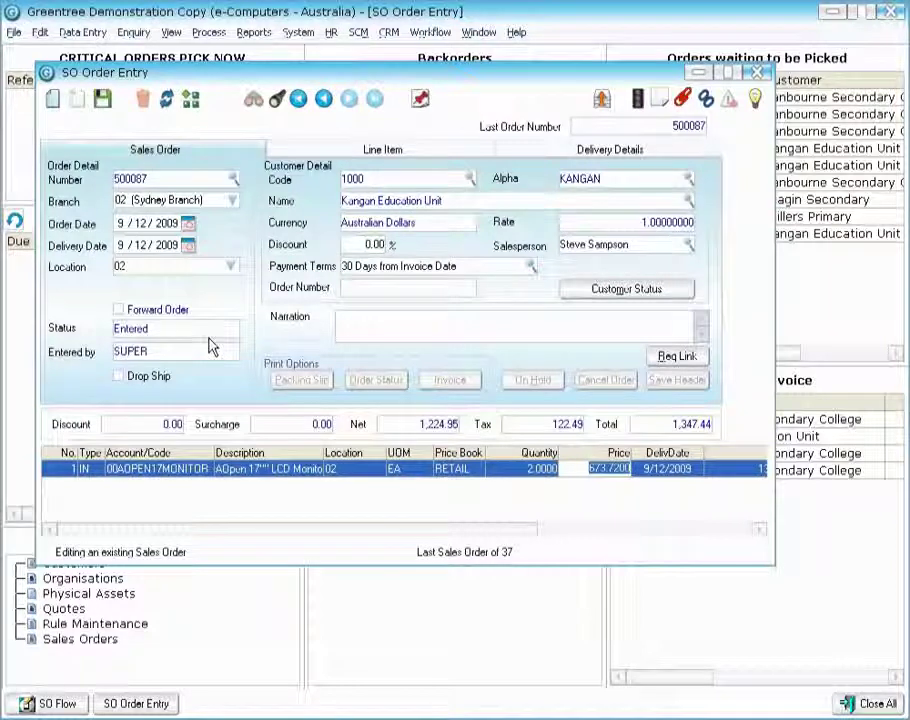
pyautogui.click(102, 100)
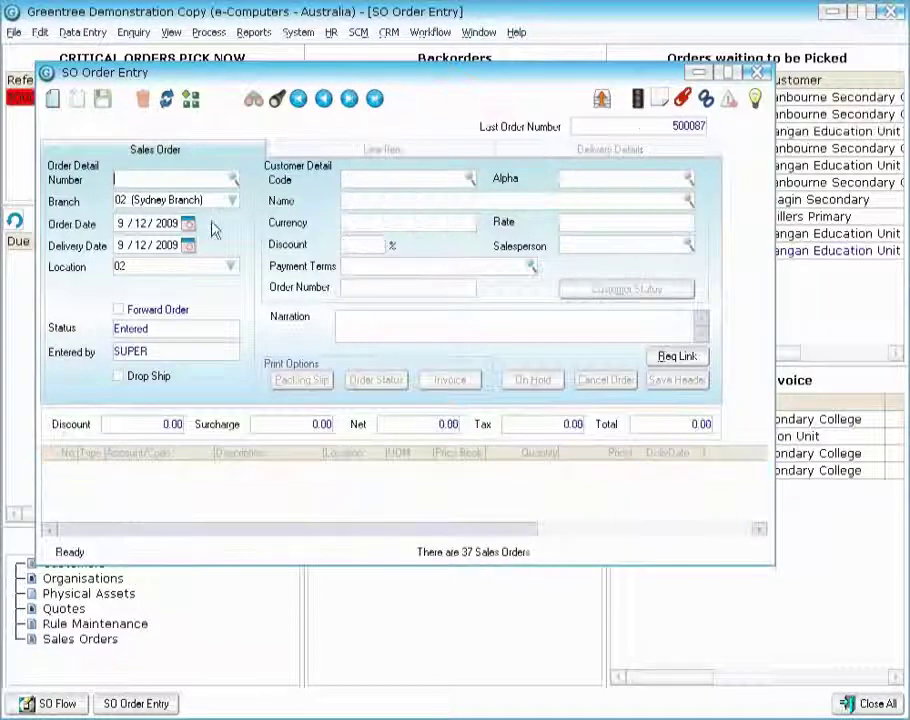
# Move the order entry window aside to check the new order under Orders waiting to be Picked and Critical Orders
pyautogui.moveTo(437, 87); pyautogui.dragTo(172, 86)
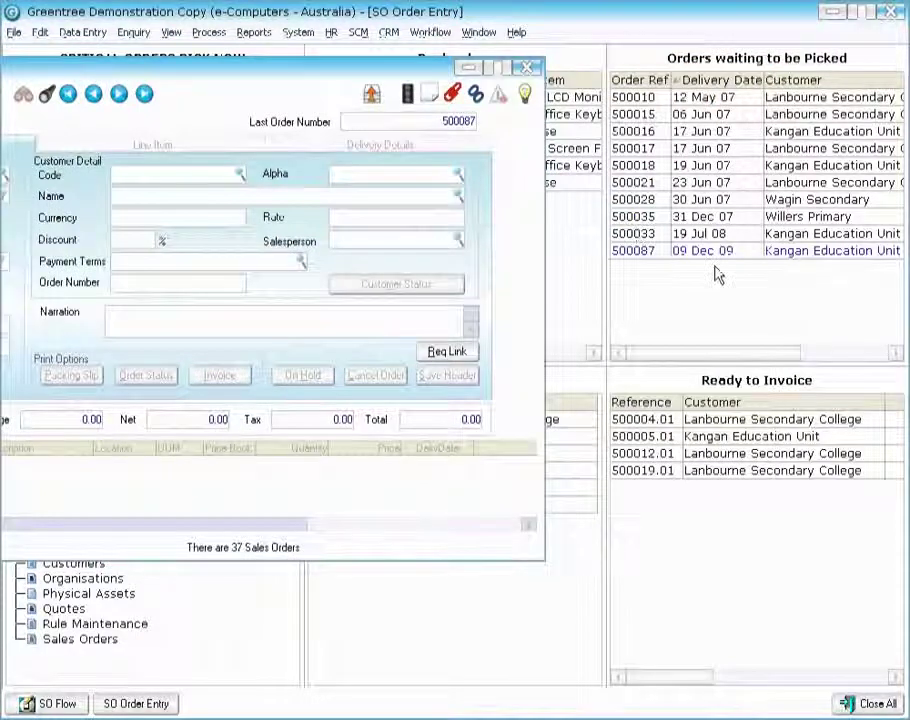
pyautogui.moveTo(150, 77); pyautogui.dragTo(406, 158)
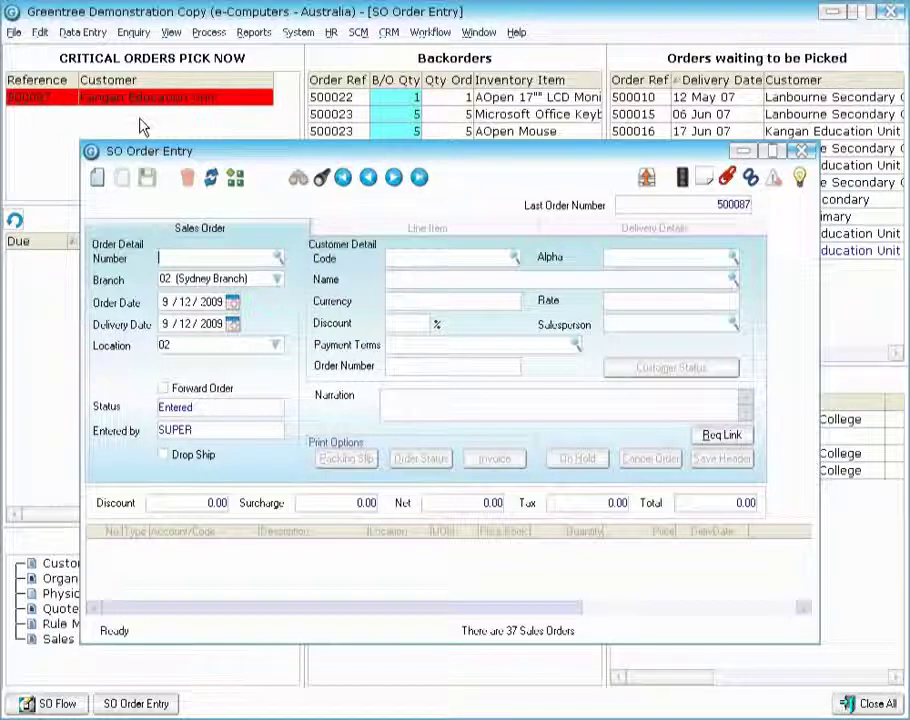
# Start another sales order for the customer Kangan Education Unit and save its header
pyautogui.click(513, 257)
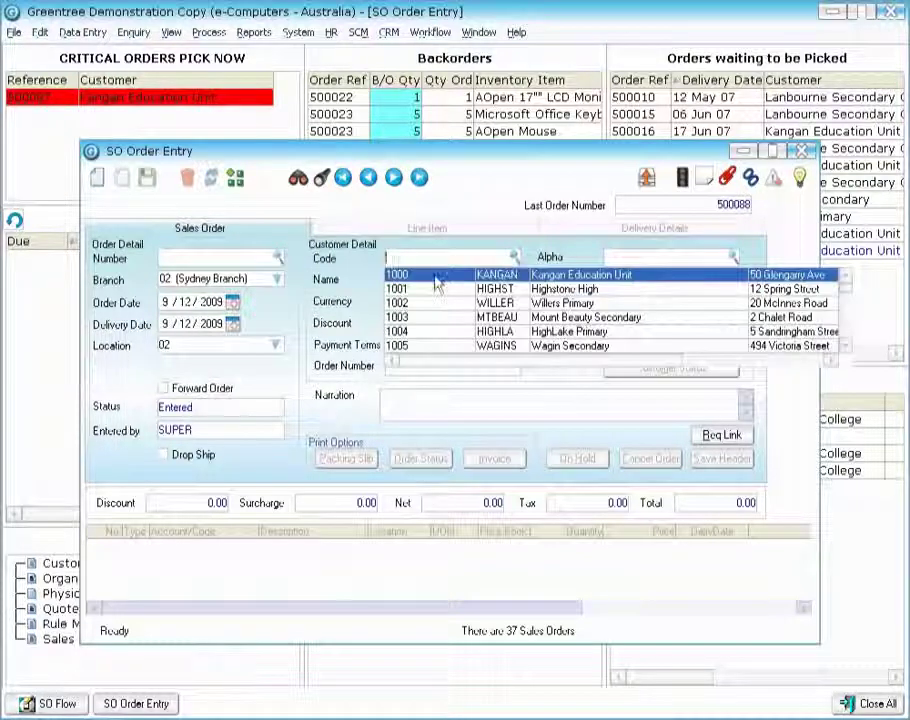
pyautogui.click(437, 283)
pyautogui.click(716, 458)
# Add a line for 10 of item 00AOPEN17MONITOR, save the sales order, and close the order entry window
pyautogui.press('Tab')
pyautogui.press('Tab')
pyautogui.press('Tab')
pyautogui.press('Tab')
pyautogui.press('Tab')
pyautogui.press('Tab')
pyautogui.press('Tab')
pyautogui.write('10')
pyautogui.press('Tab')
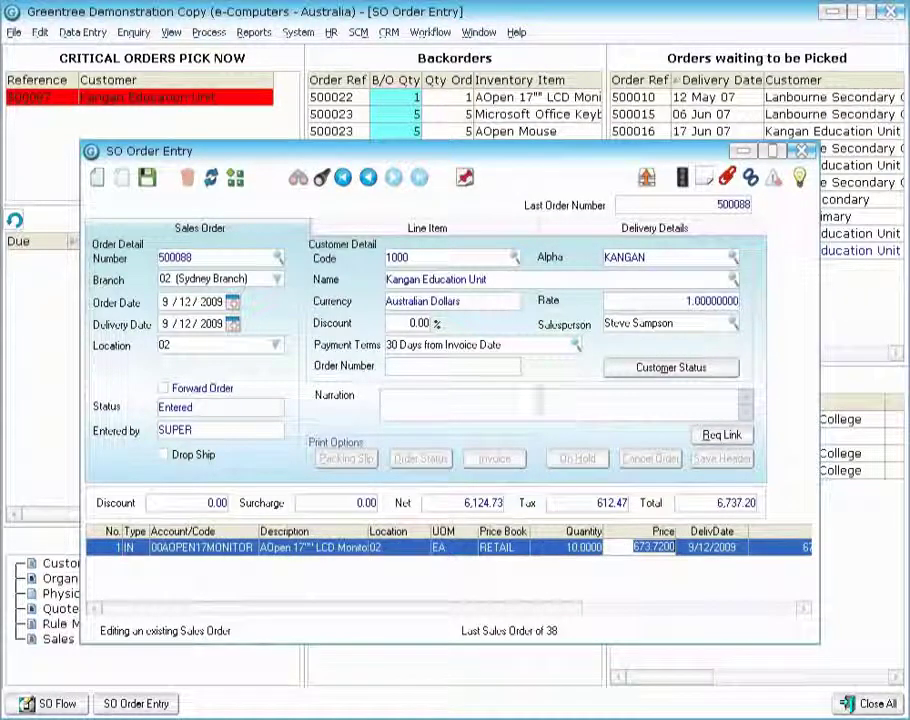
pyautogui.click(147, 178)
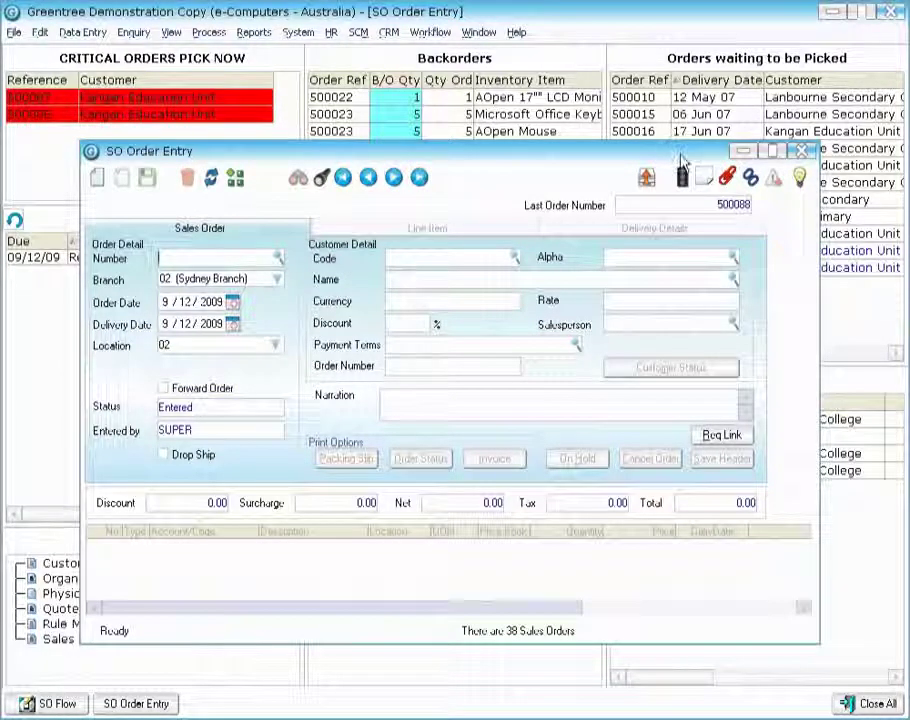
pyautogui.click(801, 151)
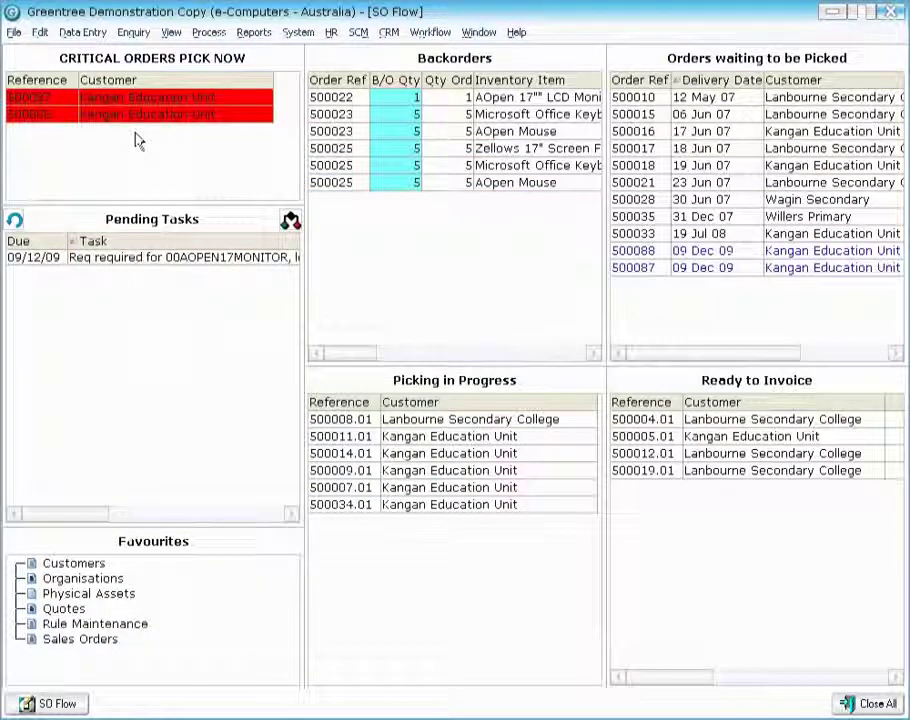
# Open the pending requisition task for 00AOPEN17MONITOR and save the requisition
pyautogui.doubleClick(136, 262)
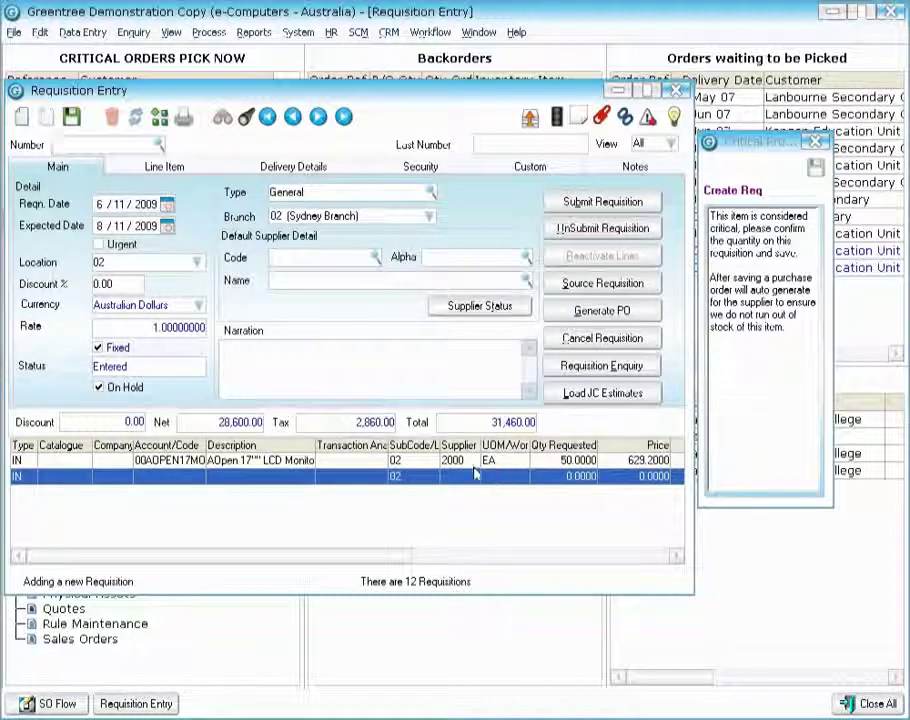
pyautogui.click(71, 121)
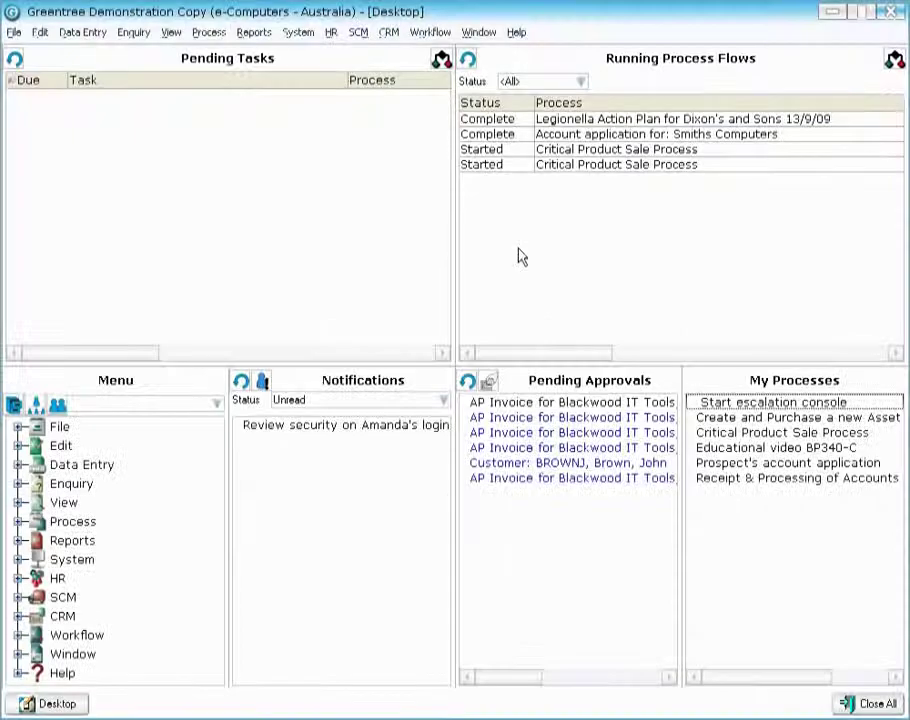
# Examine the flow diagram of the first running Critical Product Sale Process, including its stock check branches, and close it, accepting the save
pyautogui.doubleClick(531, 149)
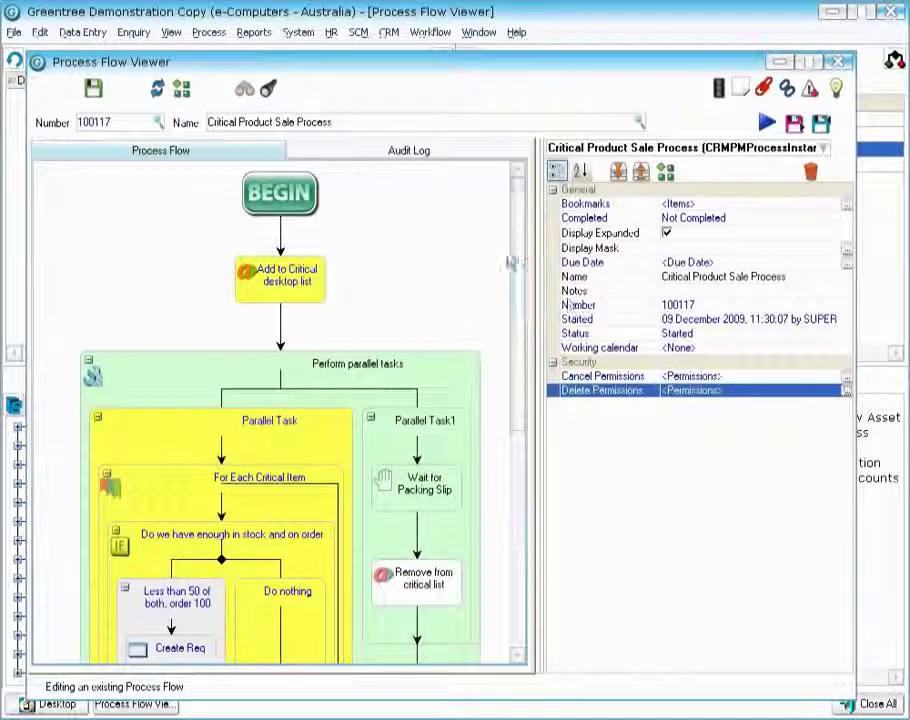
pyautogui.moveTo(521, 245); pyautogui.dragTo(520, 301)
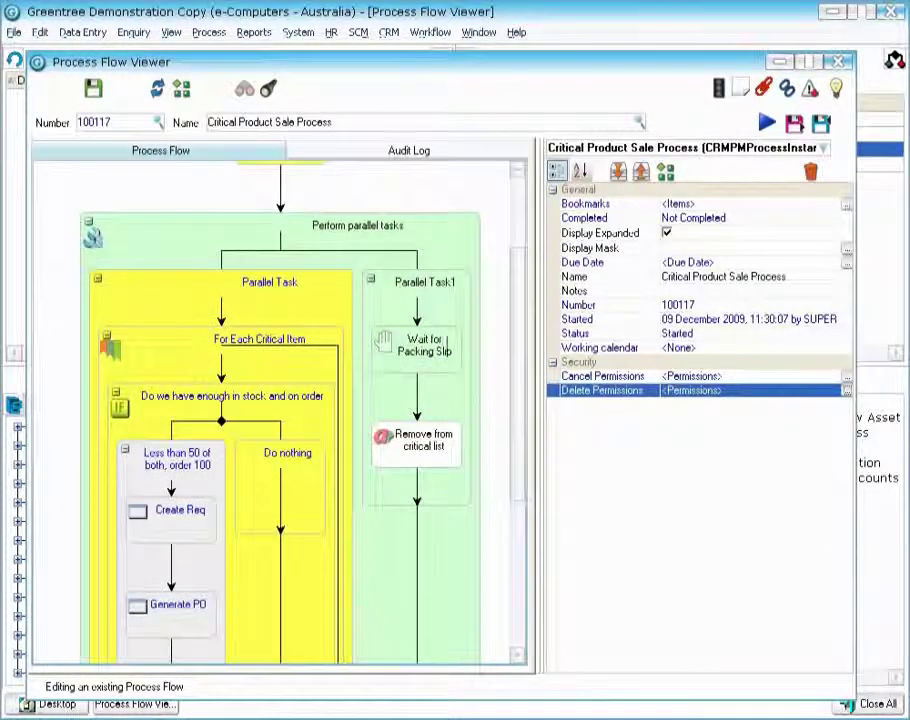
pyautogui.moveTo(515, 350); pyautogui.dragTo(518, 357)
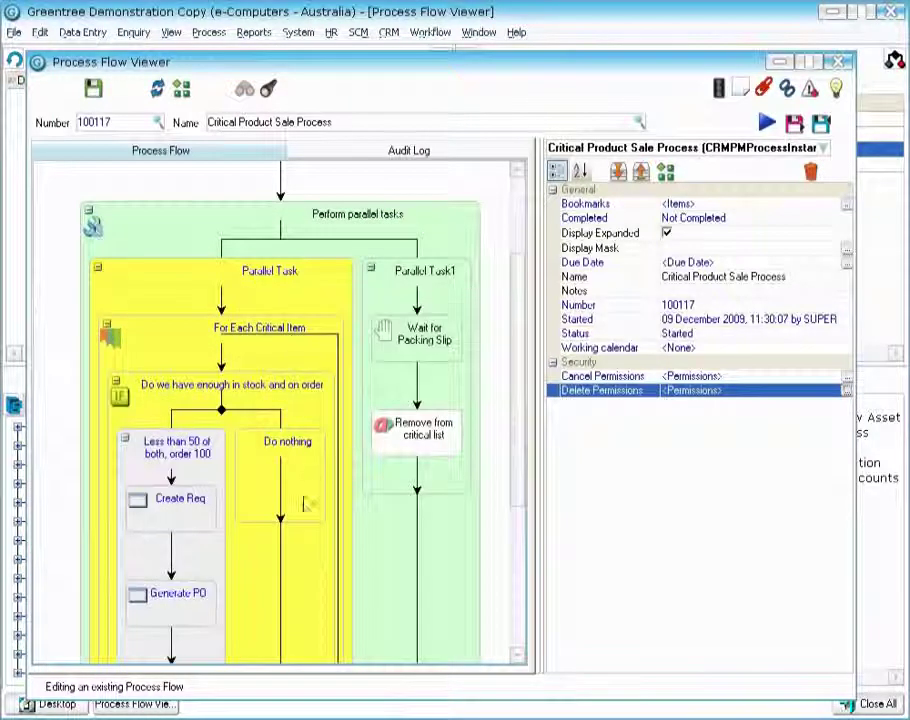
pyautogui.moveTo(522, 400); pyautogui.dragTo(524, 437)
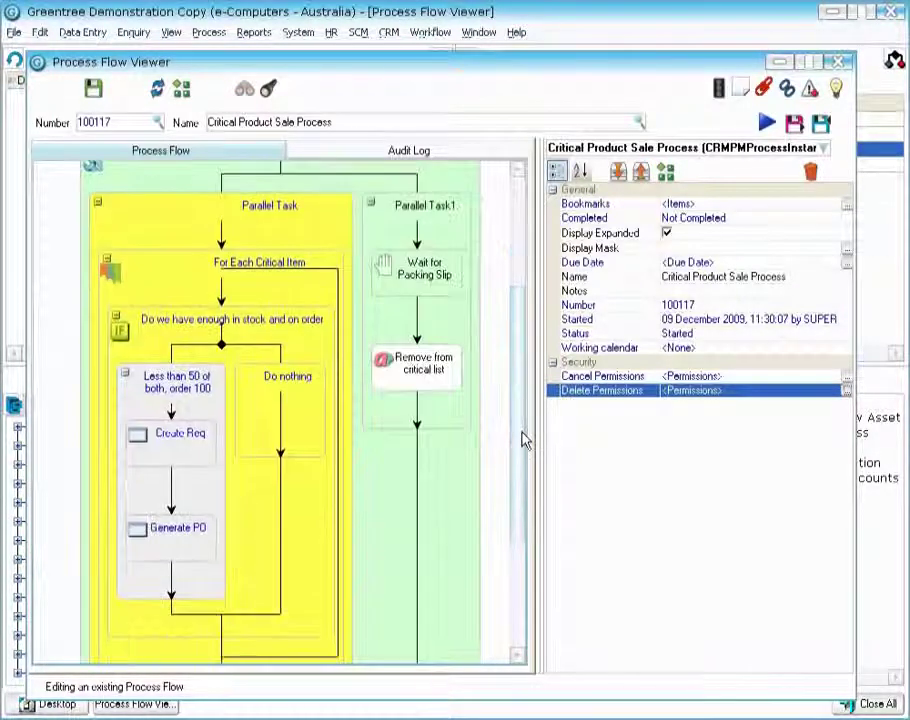
pyautogui.click(839, 62)
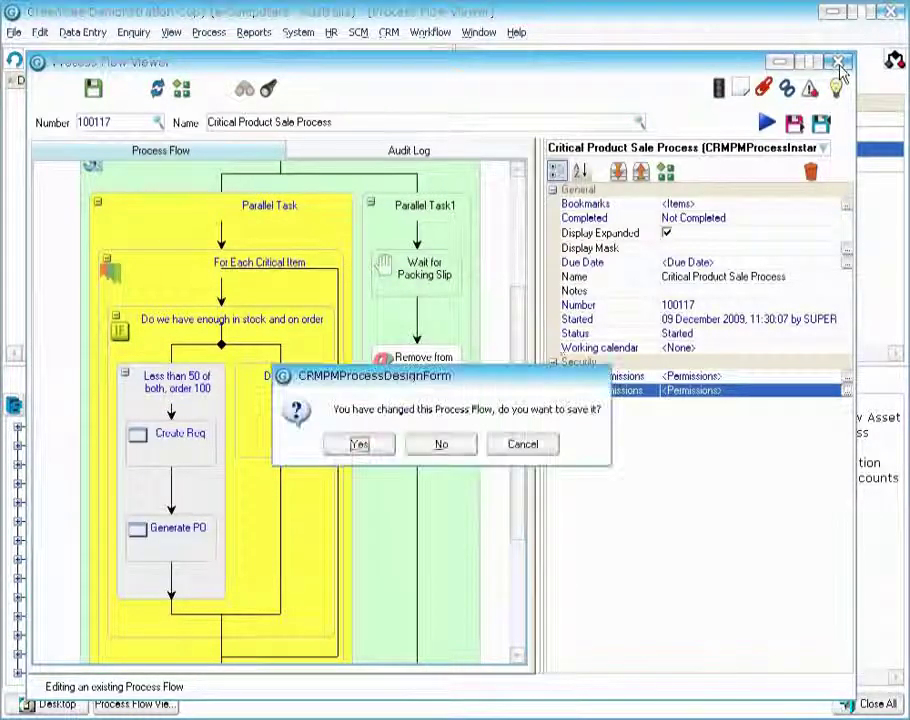
pyautogui.press('Return')
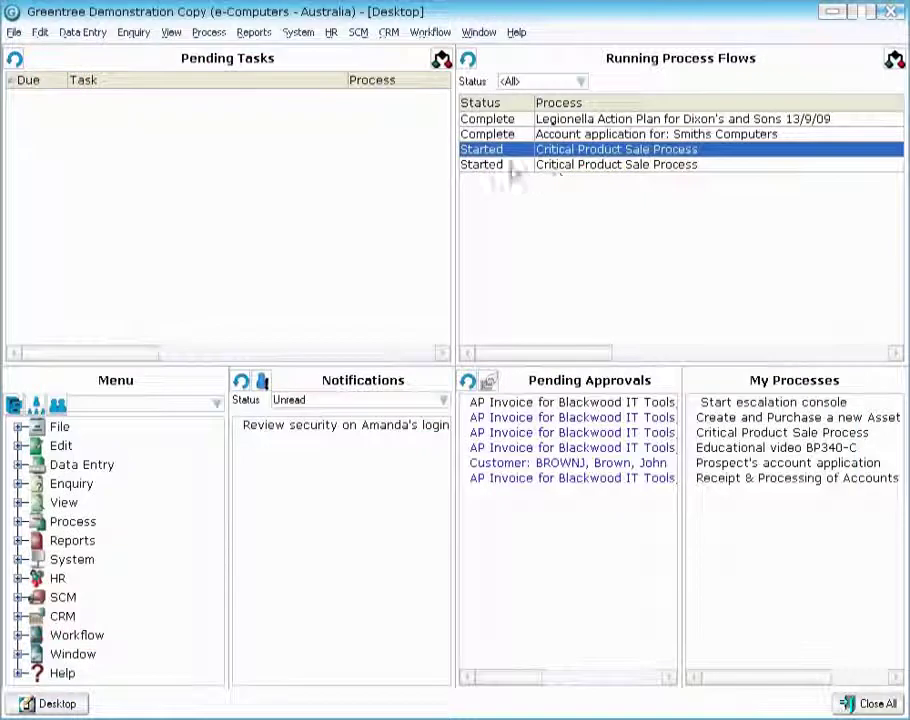
# Open the second running Critical Product Sale Process, inspect the properties of its Generate PO task, and close the viewer
pyautogui.doubleClick(512, 163)
pyautogui.scroll(-5, 500, 330)
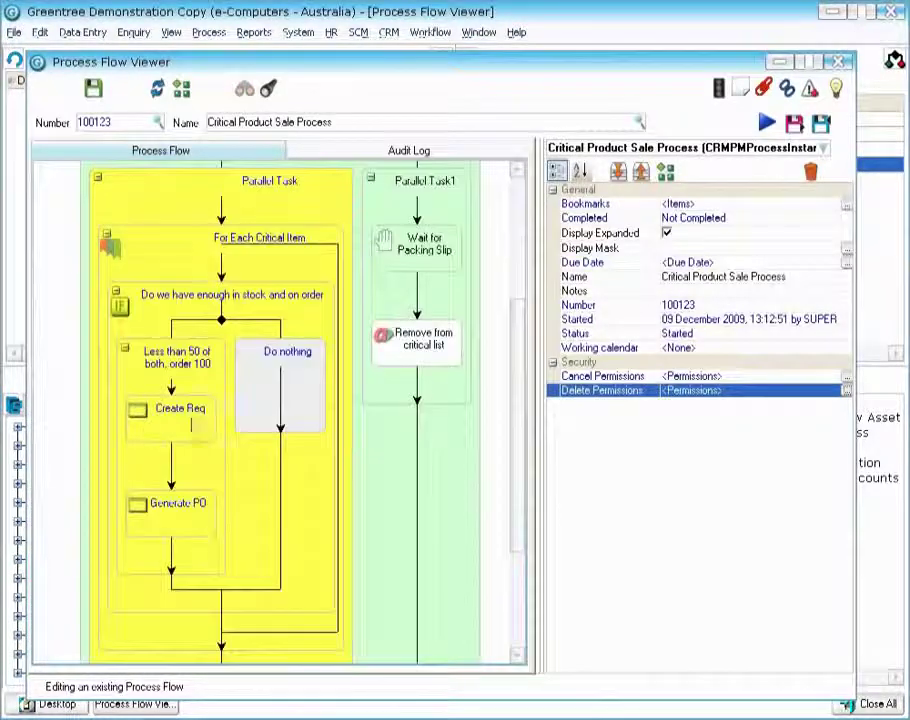
pyautogui.click(189, 530)
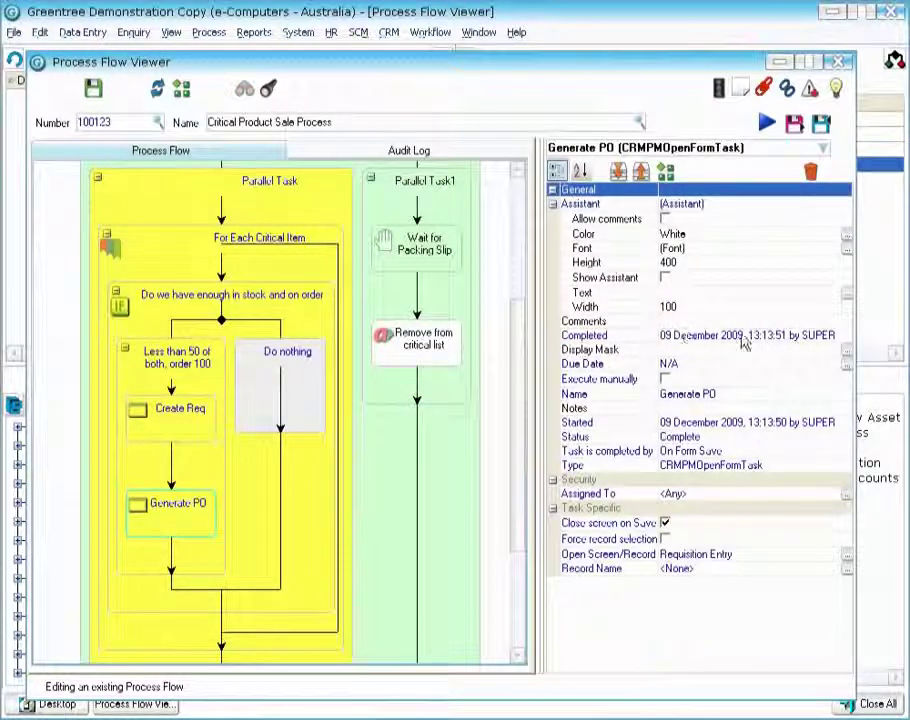
pyautogui.click(840, 61)
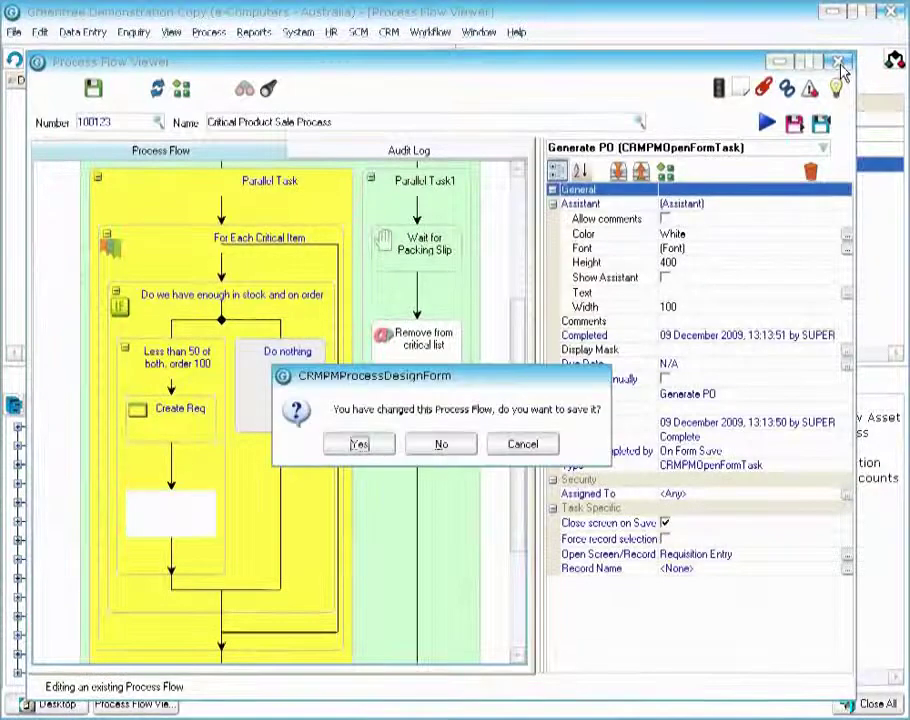